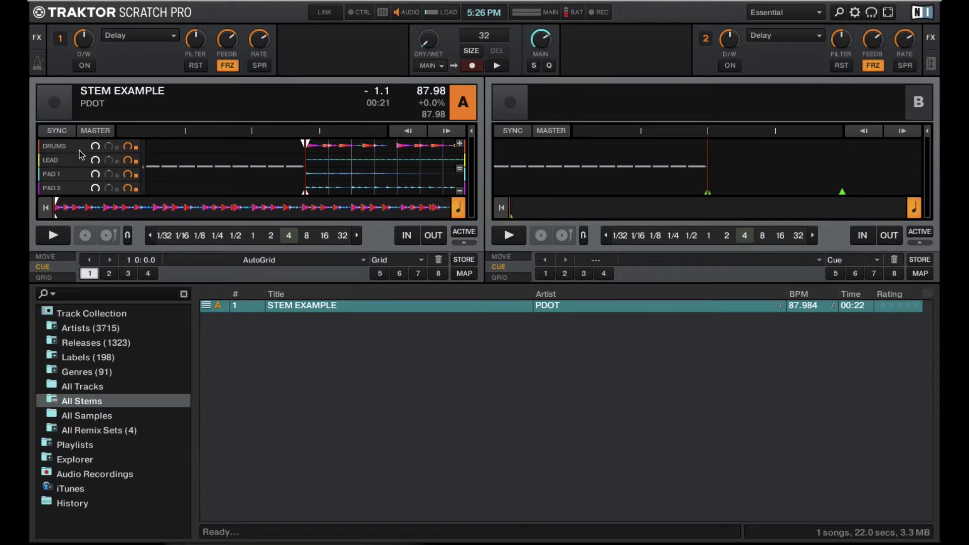
# Change the screen layout to Mixer.
pyautogui.moveTo(96, 150)
pyautogui.moveTo(97, 150); pyautogui.dragTo(98, 153)
pyautogui.moveTo(111, 162)
pyautogui.click(815, 18)
pyautogui.click(761, 40)
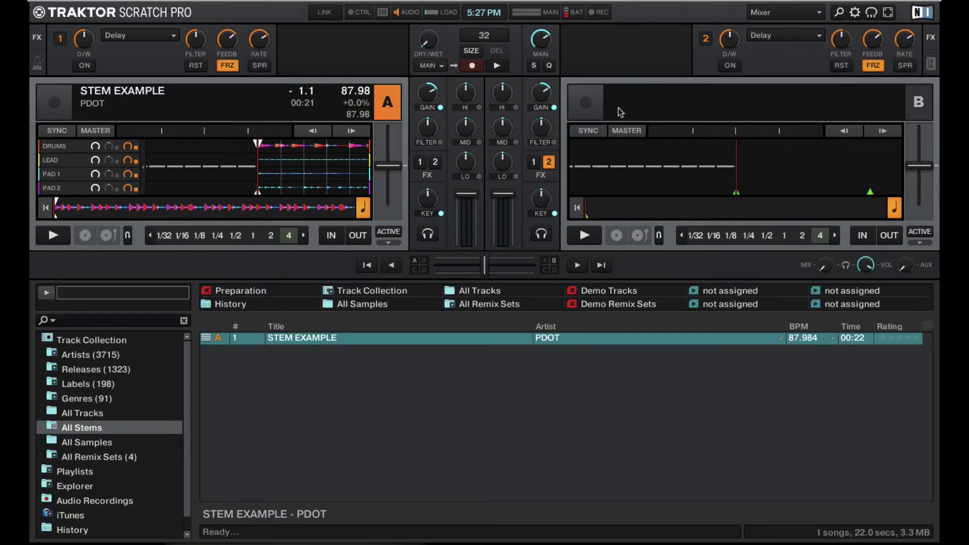
# Assign effect unit 1 to deck A, and load Reverb into effect unit 2, turned on with dry/wet at +50%.
pyautogui.click(420, 163)
pyautogui.click(791, 36)
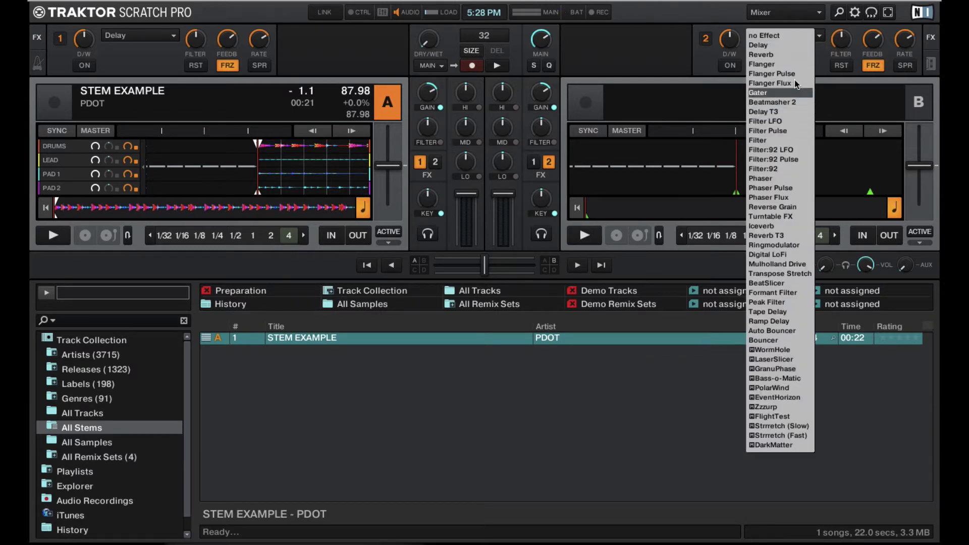
pyautogui.click(788, 55)
pyautogui.click(736, 66)
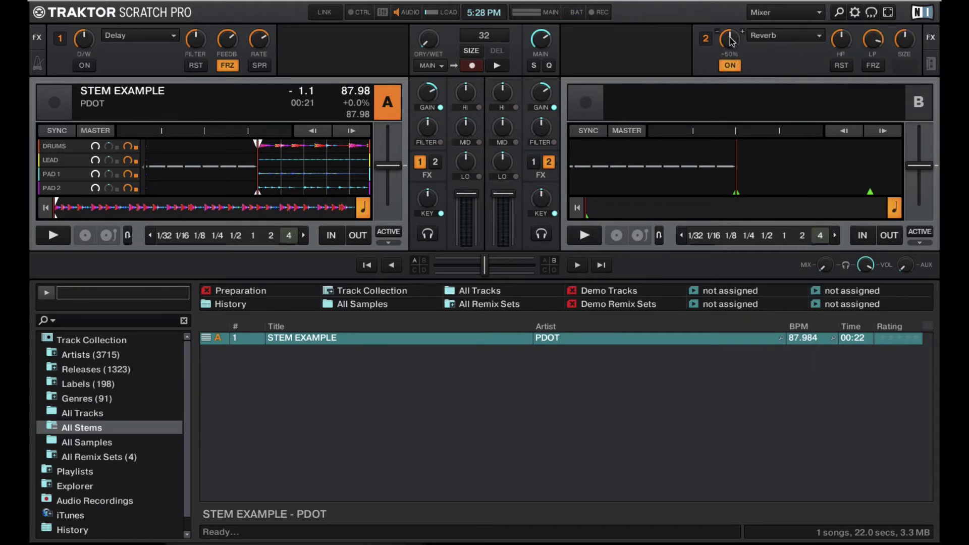
pyautogui.moveTo(731, 40)
pyautogui.mouseDown()
pyautogui.moveTo(731, 56)
pyautogui.moveTo(738, 35)
pyautogui.mouseUp()
# Lower the FX sends of the Drums, Lead, Pad 1 and Pad 2 stems on deck A.
pyautogui.moveTo(131, 162); pyautogui.dragTo(131, 170)
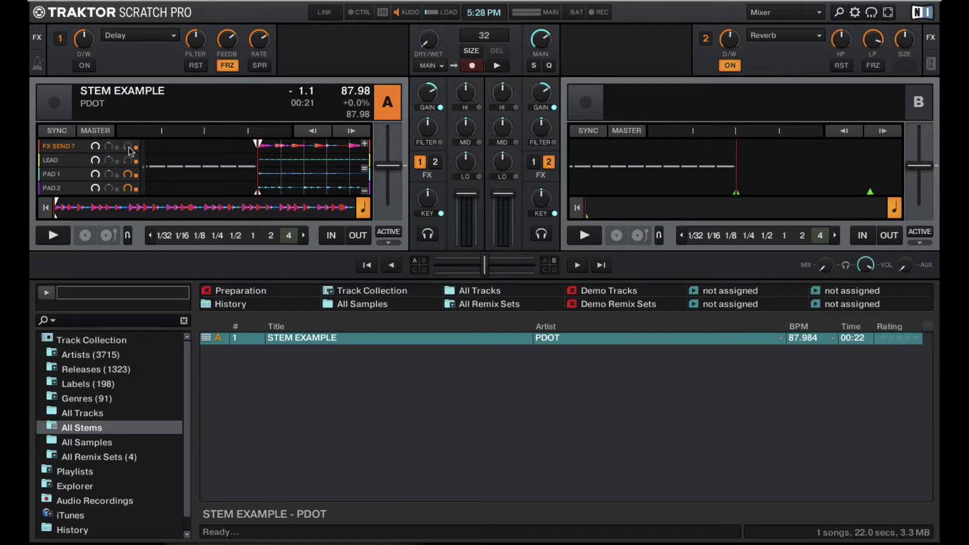
pyautogui.moveTo(125, 174)
pyautogui.moveTo(125, 175); pyautogui.dragTo(125, 189)
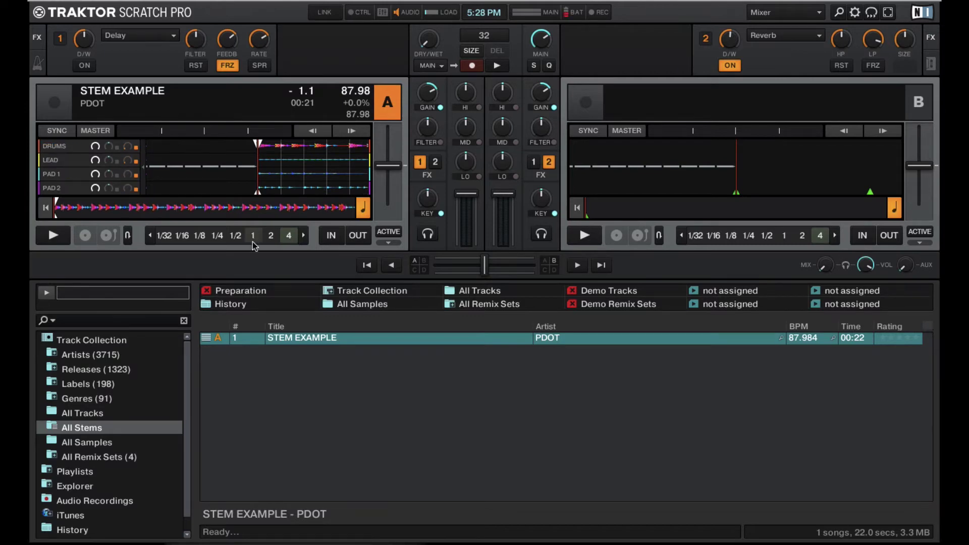
# Set a 16-beat loop on deck A and start playback.
pyautogui.click(303, 236)
pyautogui.click(303, 236)
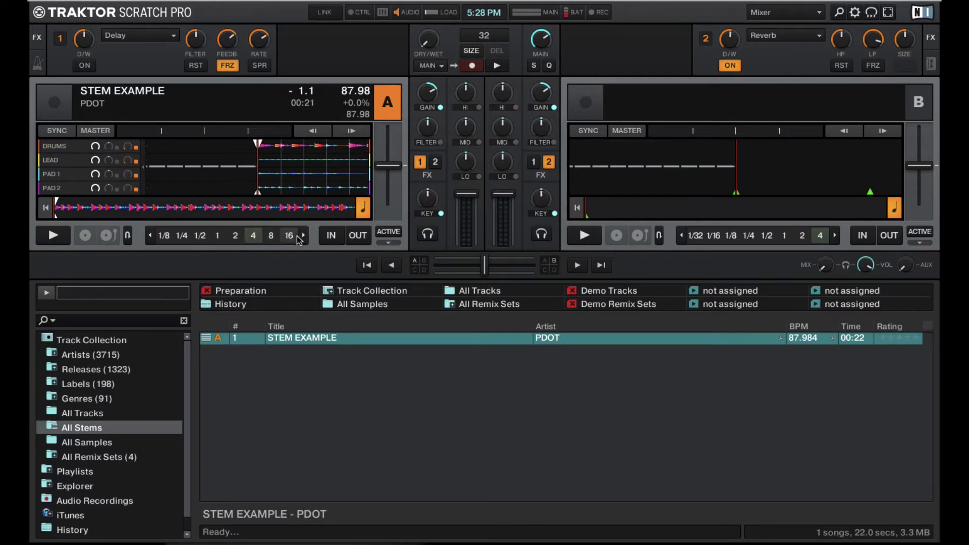
pyautogui.click(288, 236)
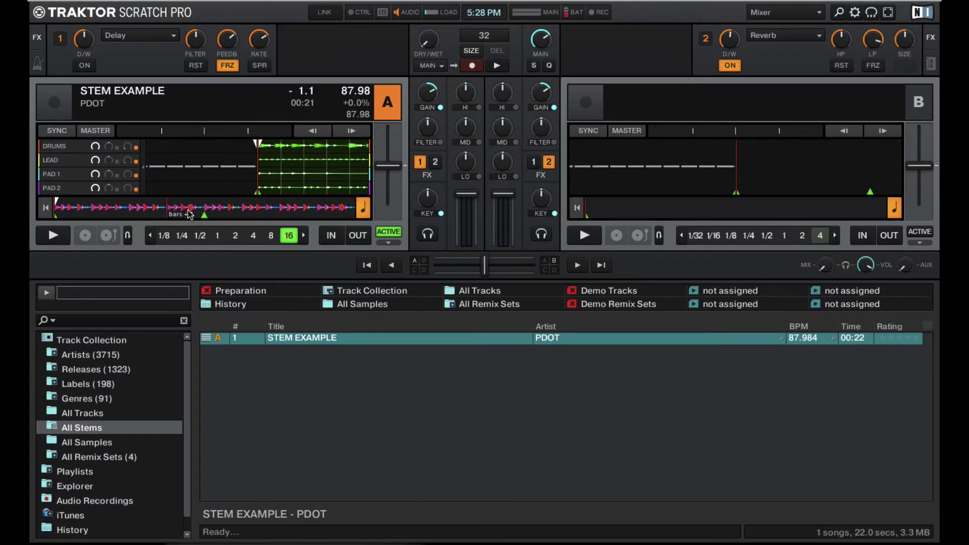
pyautogui.press('space')
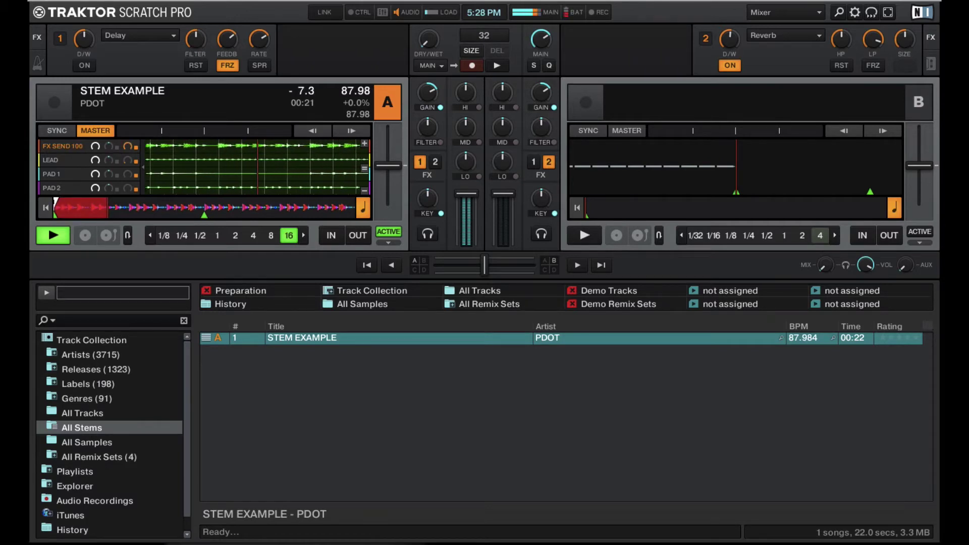
# Turn on Delay in effect unit 1 and adjust the Drums and Pad 1 FX sends while auditioning both effect units on deck A.
pyautogui.click(85, 65)
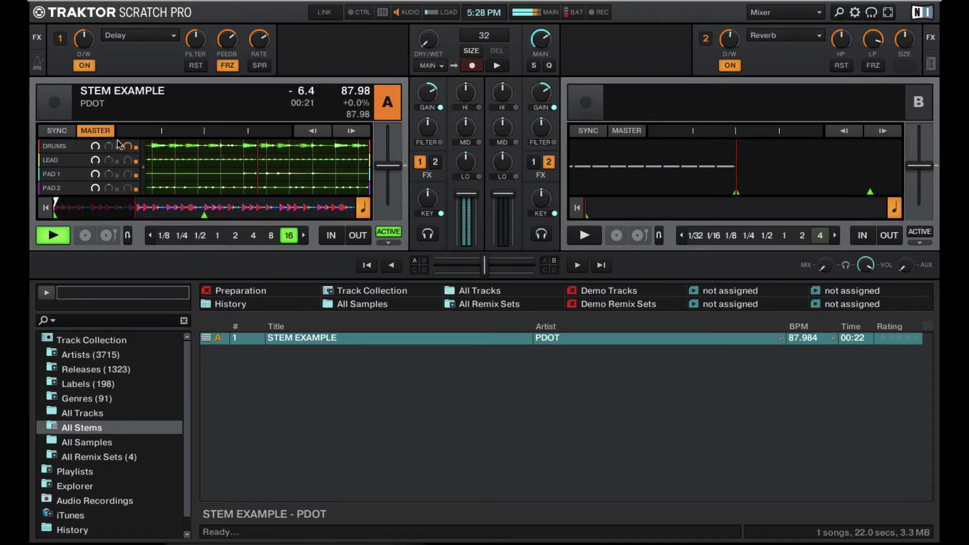
pyautogui.moveTo(127, 146)
pyautogui.mouseDown()
pyautogui.moveTo(135, 170)
pyautogui.moveTo(129, 152)
pyautogui.mouseUp()
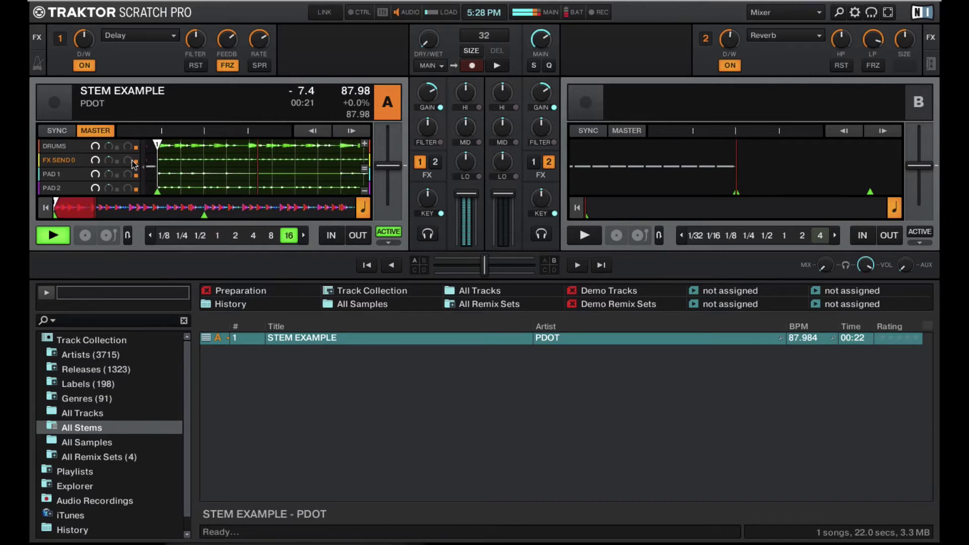
pyautogui.moveTo(128, 174); pyautogui.dragTo(127, 171)
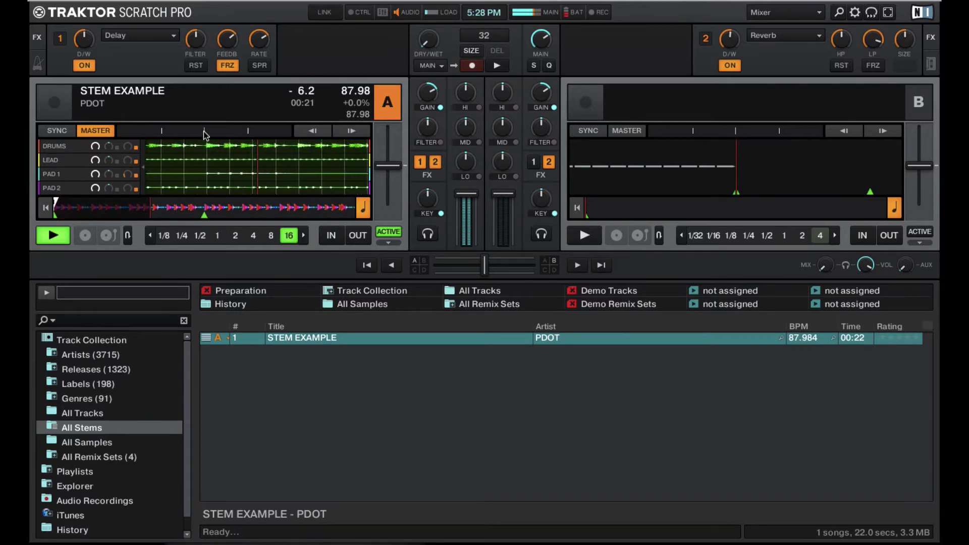
pyautogui.moveTo(128, 147); pyautogui.dragTo(128, 129)
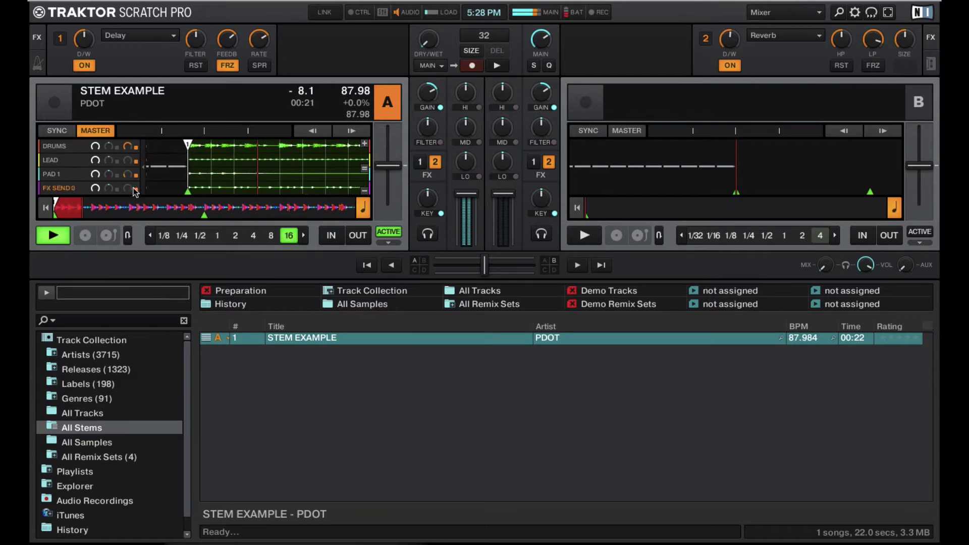
pyautogui.moveTo(128, 174); pyautogui.dragTo(127, 168)
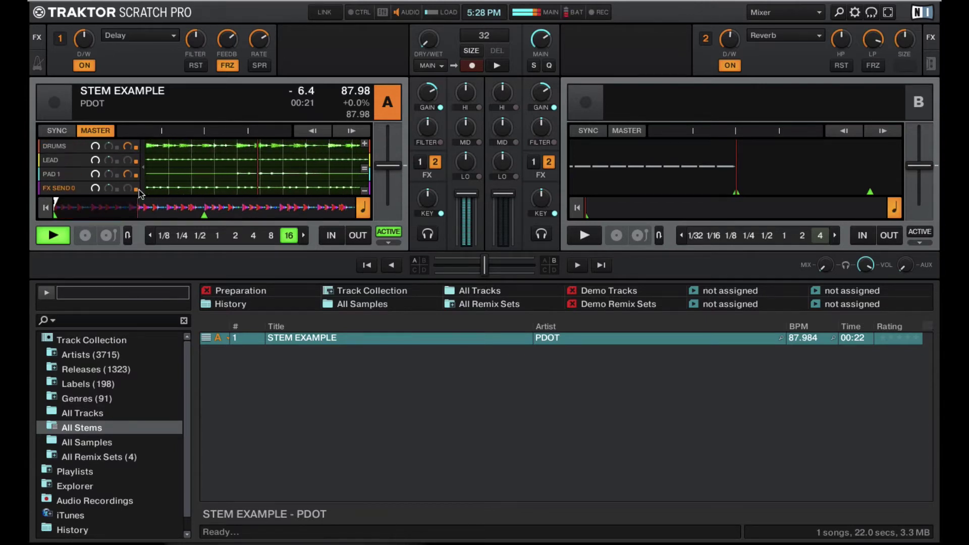
# With playback stopped, unassign effect unit 2 from deck A and lower the Pad 1 stem's FX send.
pyautogui.press('space')
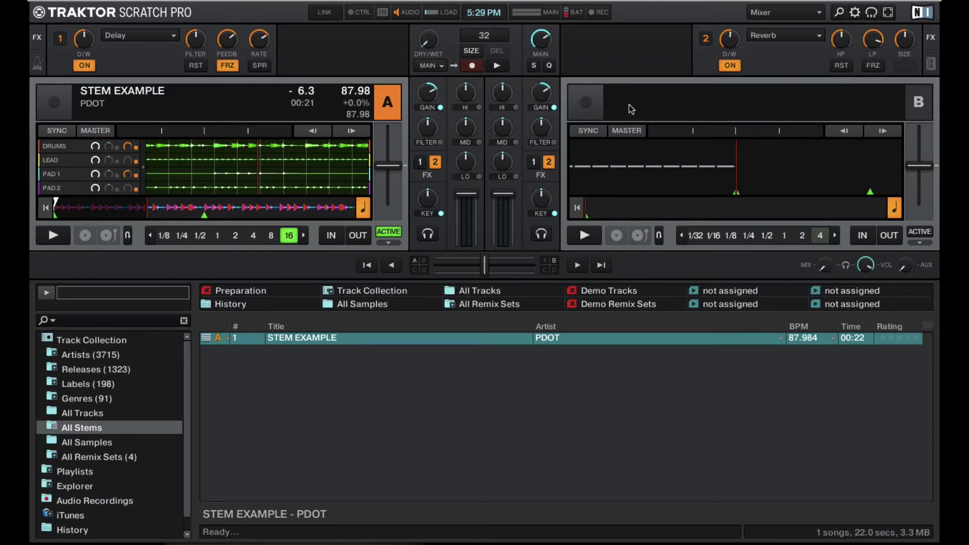
pyautogui.click(437, 163)
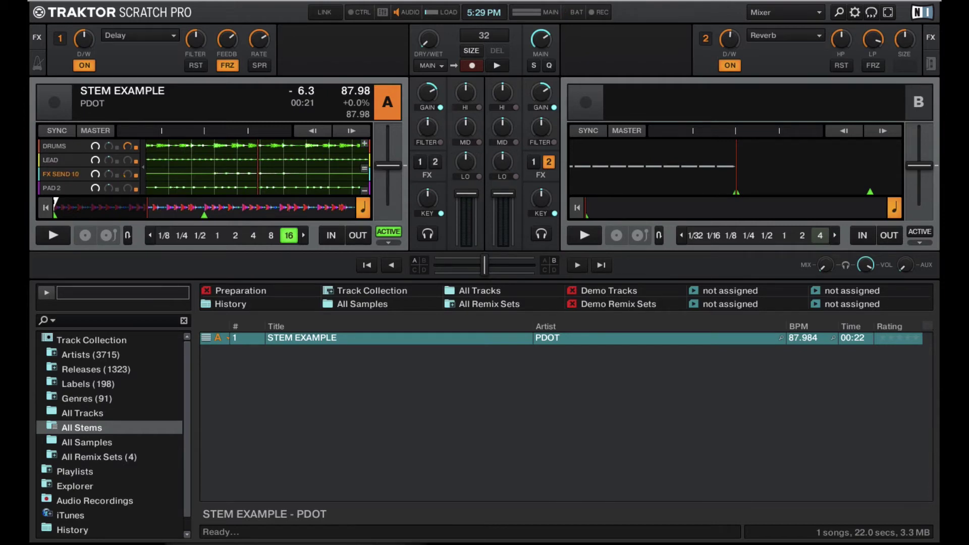
pyautogui.moveTo(128, 174); pyautogui.dragTo(127, 178)
# Start playback and adjust the filters of the Drums, Lead, Pad 1 and Pad 2 stems, with Pad 2 at 87%.
pyautogui.press('space')
pyautogui.moveTo(116, 154); pyautogui.dragTo(116, 174)
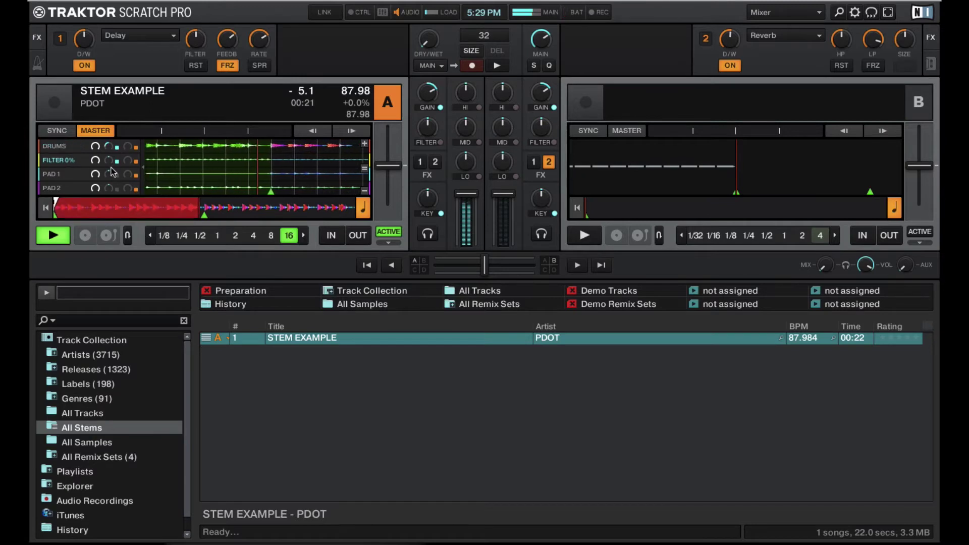
pyautogui.moveTo(108, 187); pyautogui.dragTo(108, 158)
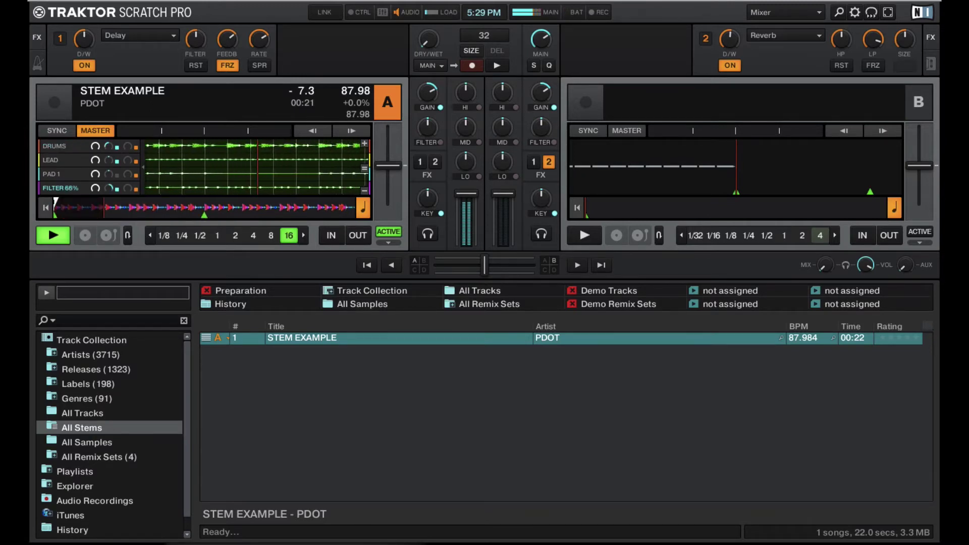
pyautogui.moveTo(111, 176)
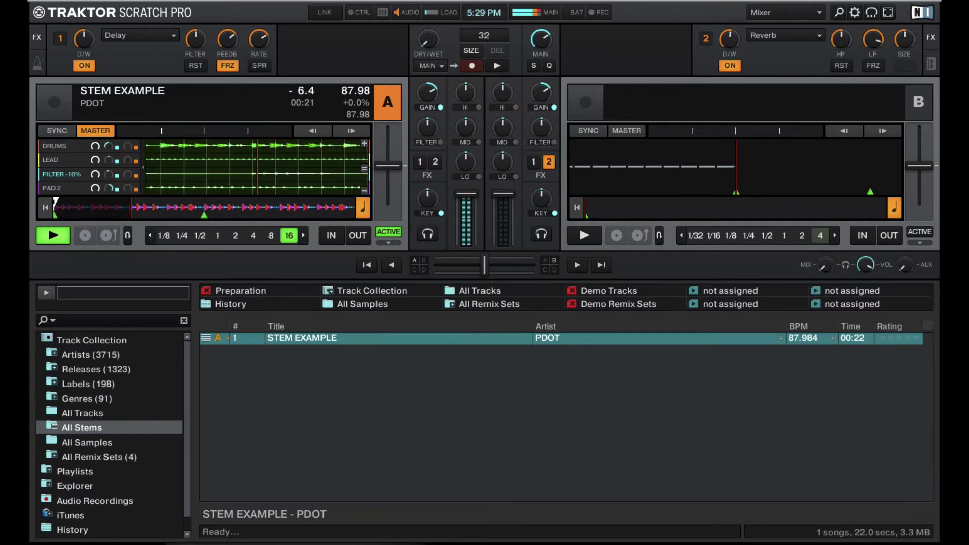
pyautogui.moveTo(108, 160); pyautogui.dragTo(117, 187)
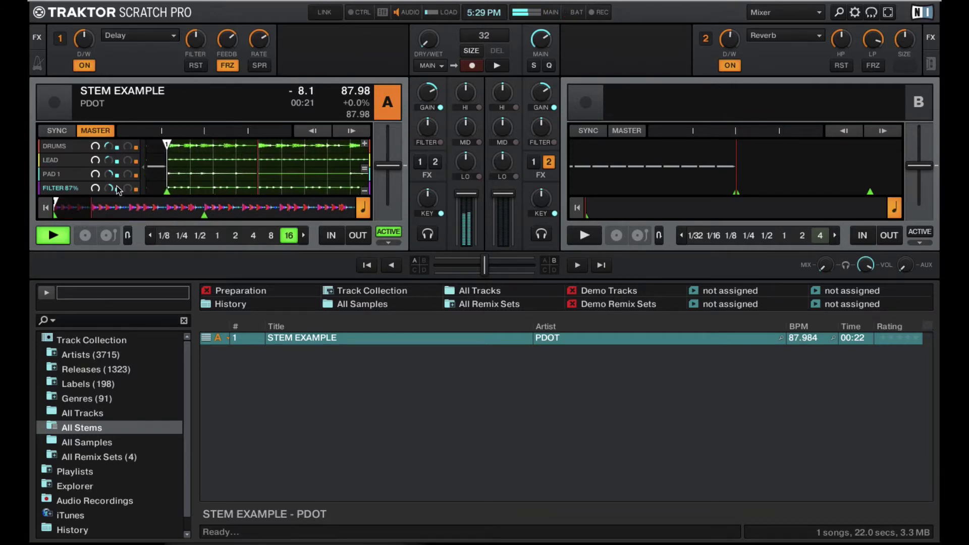
# Stop playback and switch off the filters on all four stems of deck A.
pyautogui.click(127, 147)
pyautogui.press('space')
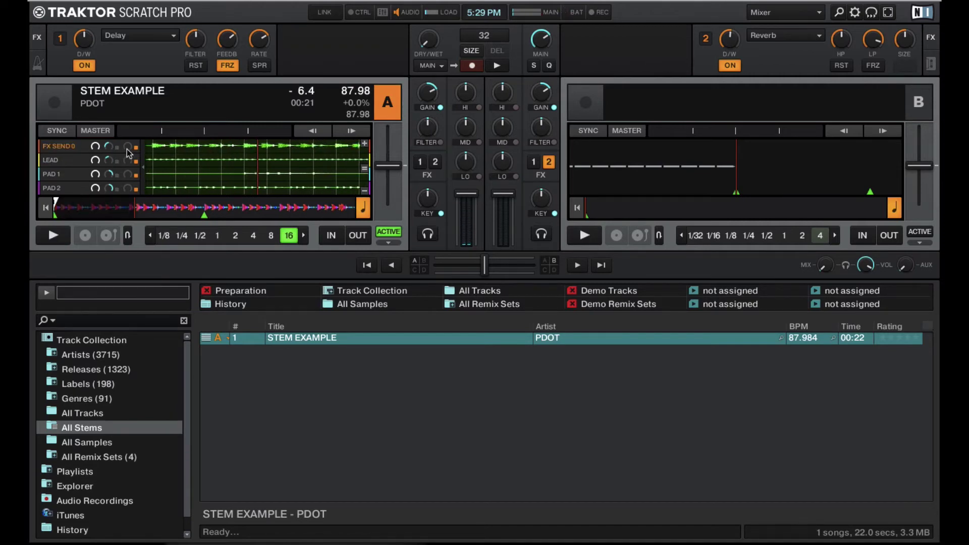
pyautogui.click(129, 160)
pyautogui.moveTo(139, 148)
pyautogui.moveTo(96, 148)
pyautogui.moveTo(97, 191)
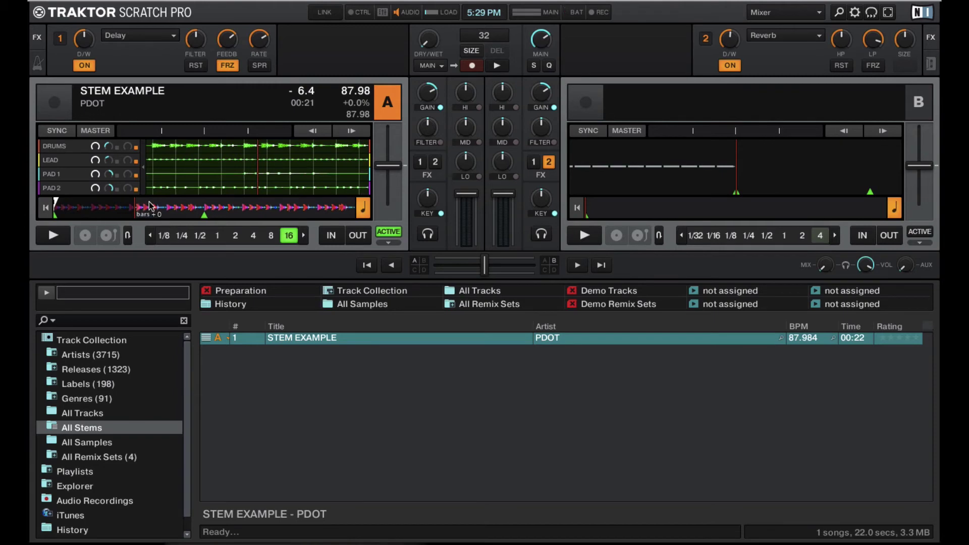
# Change the layout to Essential and store deck A's 16-beat loop in hotcue slot 2.
pyautogui.click(782, 15)
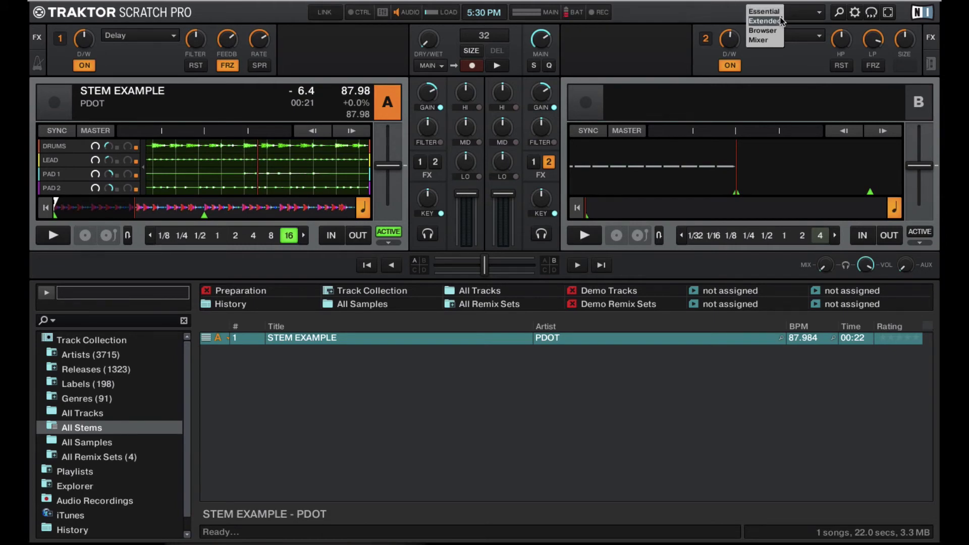
pyautogui.click(779, 12)
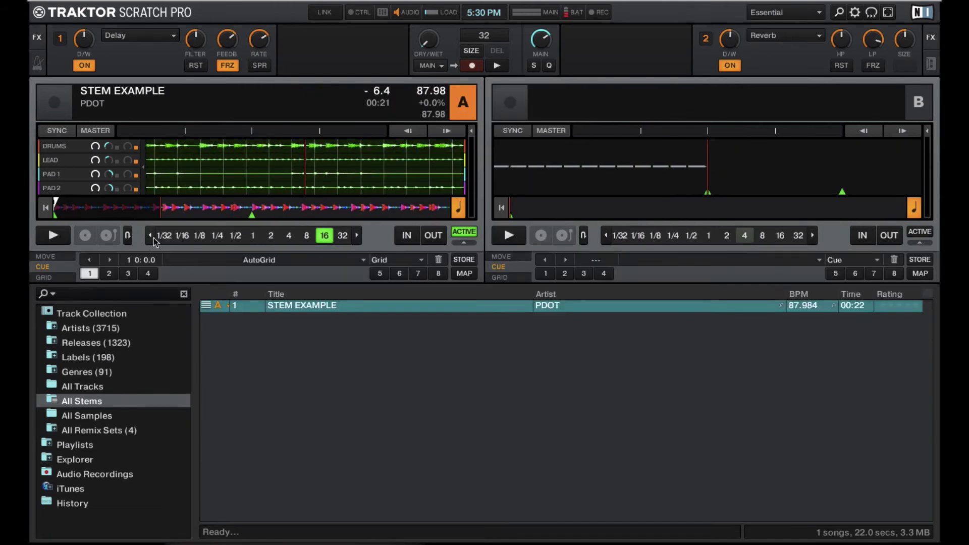
pyautogui.click(112, 207)
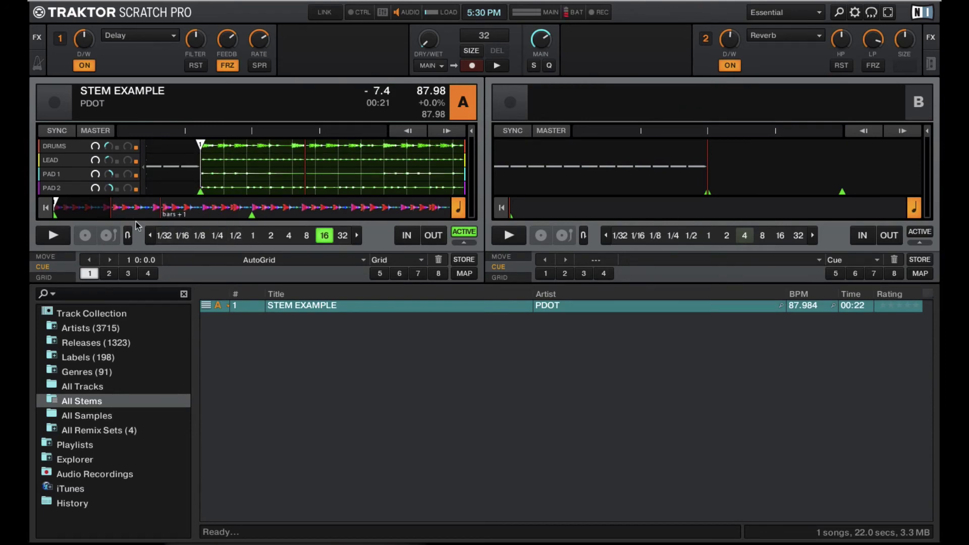
pyautogui.click(109, 273)
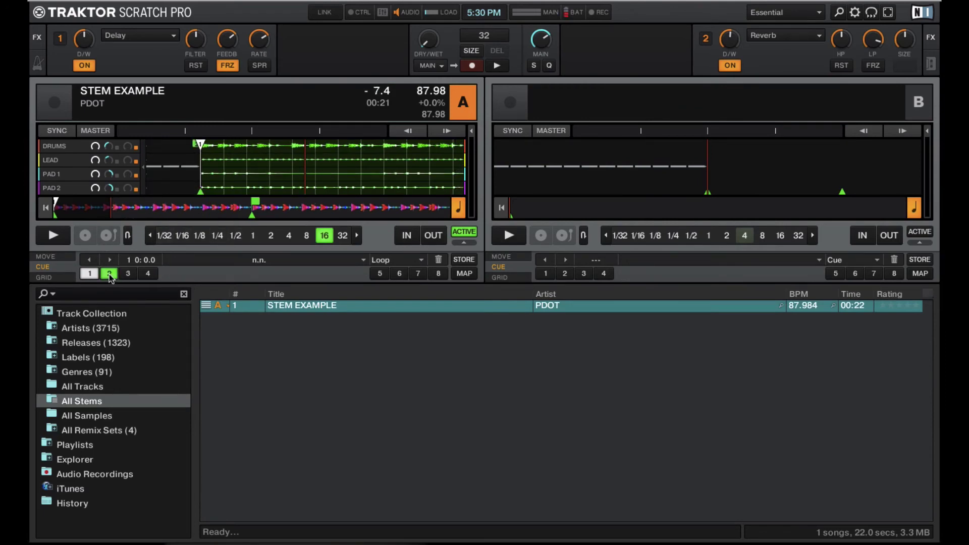